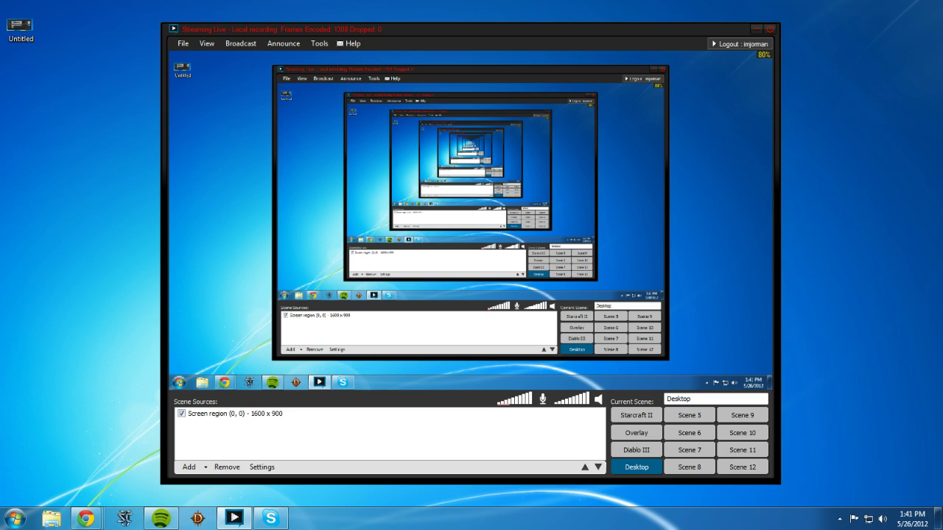
Bring the streaming guide forward in the browser, move it up-left, and highlight the processor recommendations.
{"action": "key", "text": "alt+Tab"}
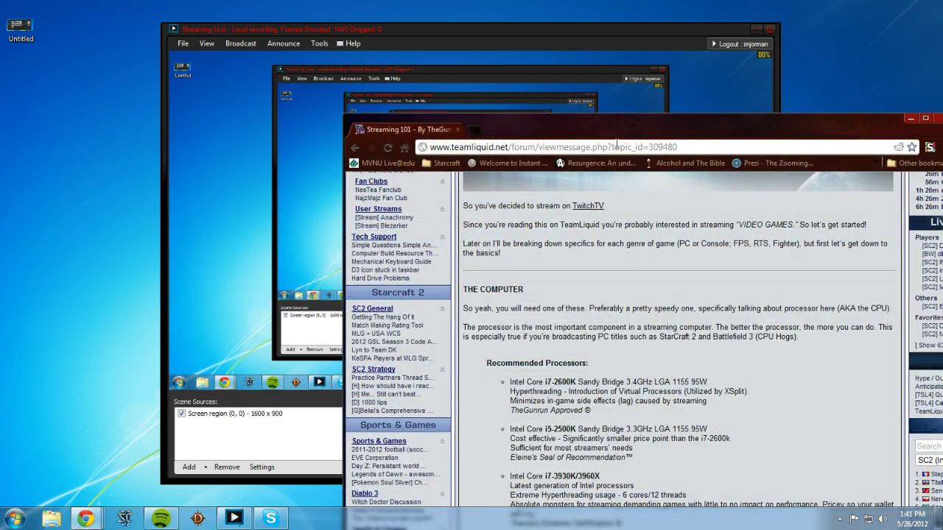
{"action": "left_click_drag", "start_coordinate": [617, 140], "coordinate": [439, 44]}
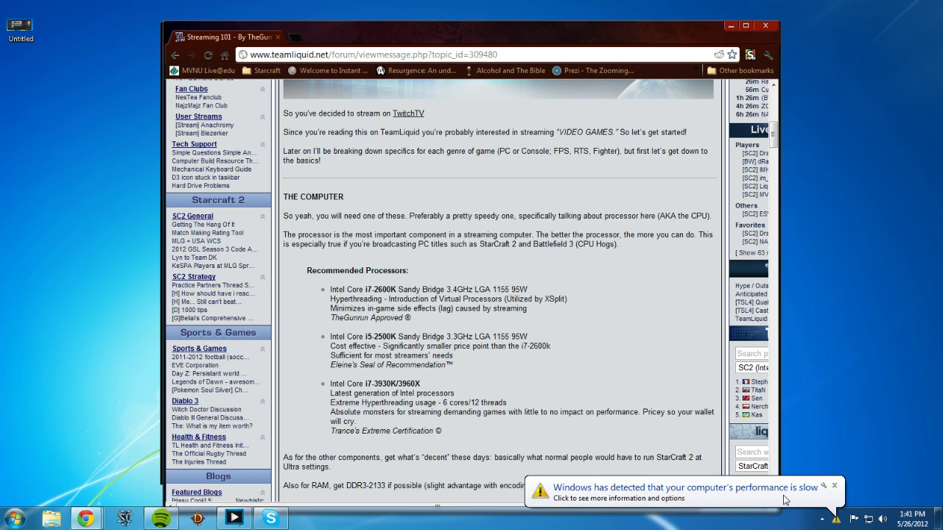
{"action": "left_click", "coordinate": [836, 487]}
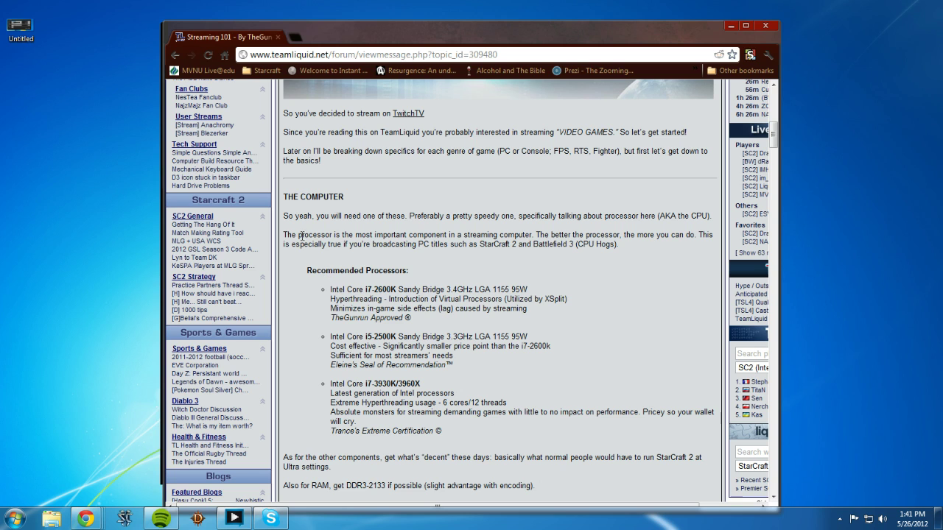
{"action": "left_click_drag", "start_coordinate": [320, 238], "coordinate": [513, 442]}
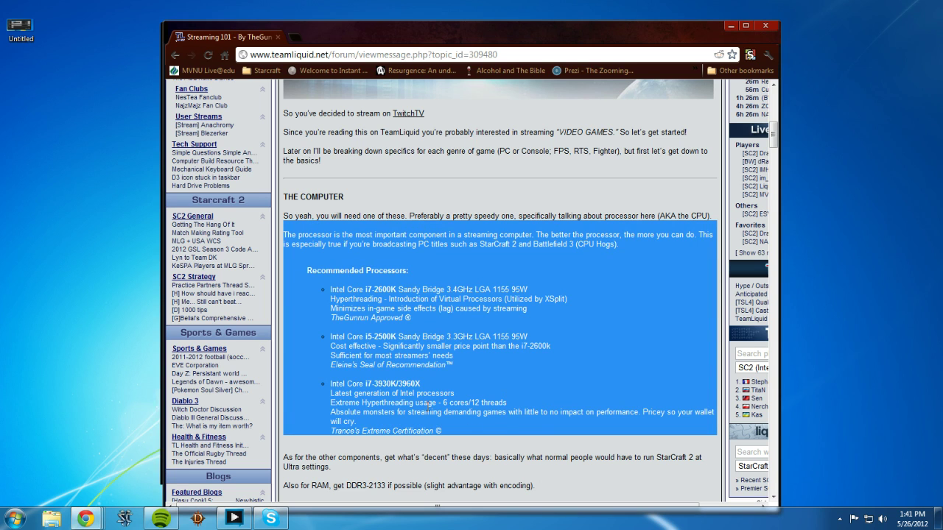
{"action": "left_click", "coordinate": [377, 336]}
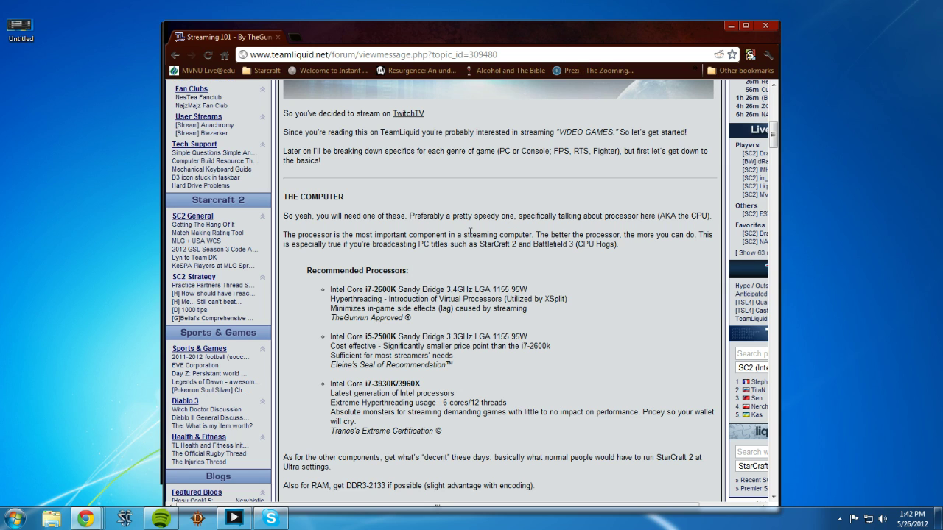
Maximize the guide and highlight the StarCraft 2/Battlefield 3 and i5-2500K processor mentions.
{"action": "left_click_drag", "start_coordinate": [477, 245], "coordinate": [619, 245]}
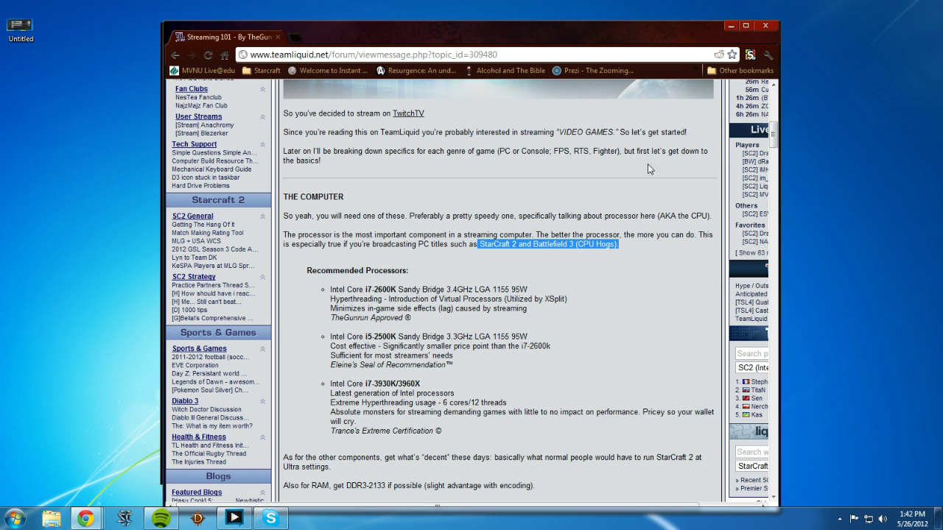
{"action": "left_click", "coordinate": [746, 27]}
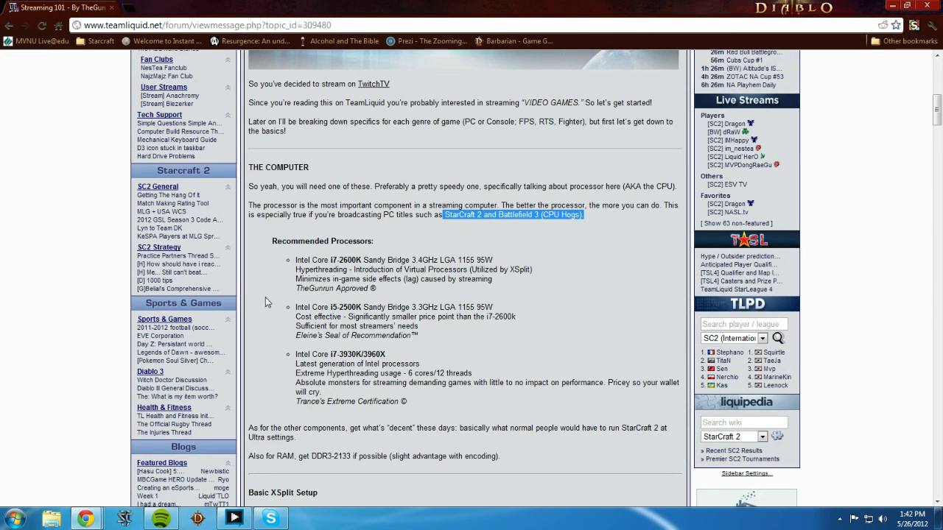
{"action": "left_click_drag", "start_coordinate": [301, 308], "coordinate": [451, 339]}
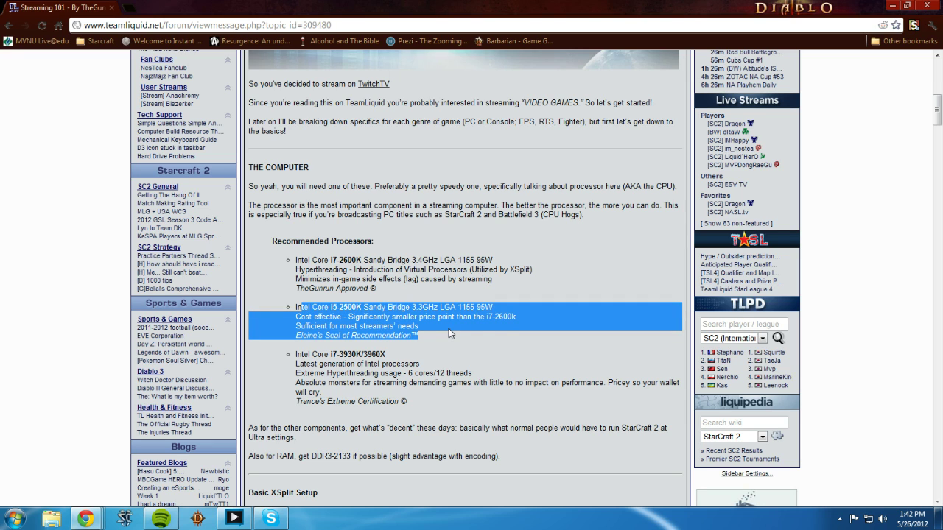
{"action": "left_click", "coordinate": [449, 329]}
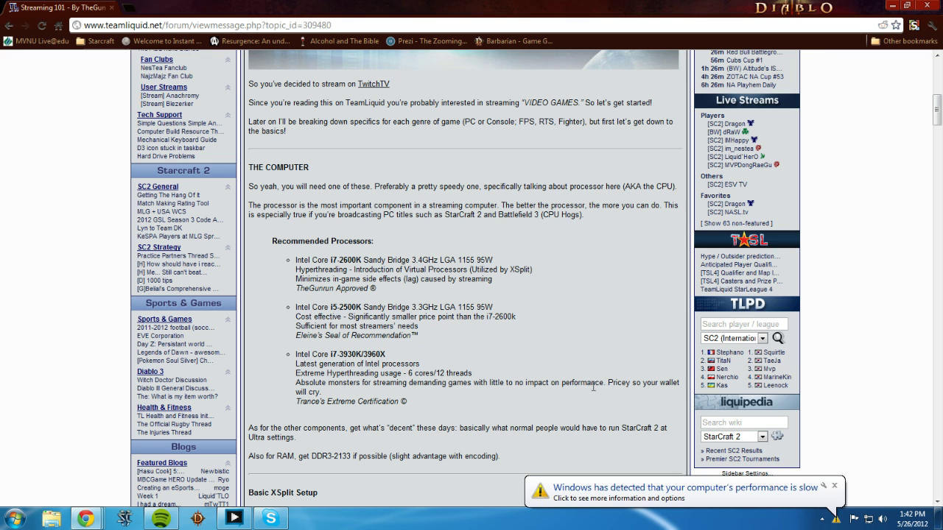
{"action": "left_click", "coordinate": [833, 486]}
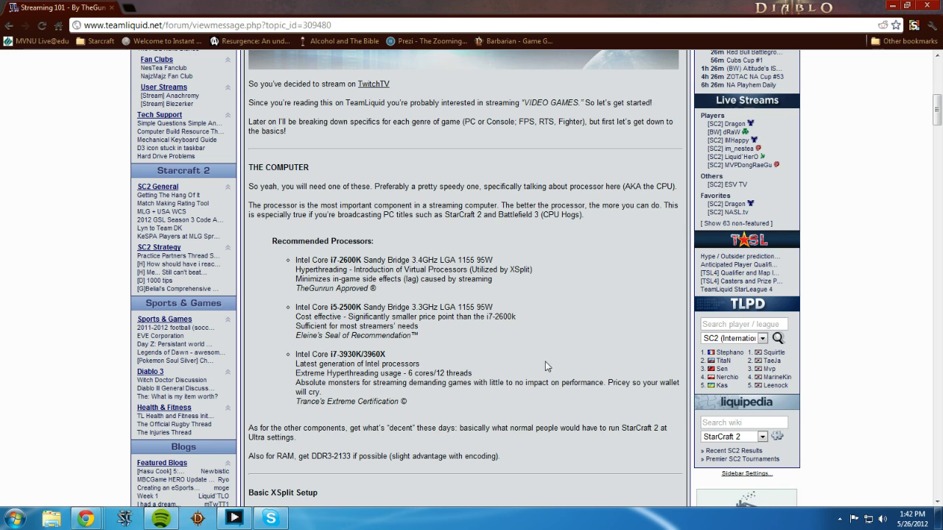
Minimize the browser, dismiss the slow-performance warning, and move XSplit up and left.
{"action": "left_click", "coordinate": [893, 5]}
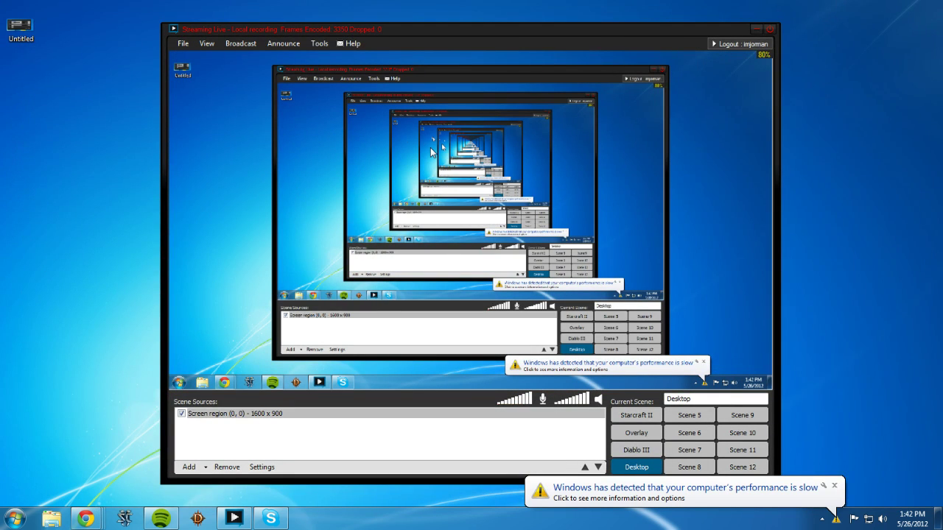
{"action": "left_click", "coordinate": [835, 486]}
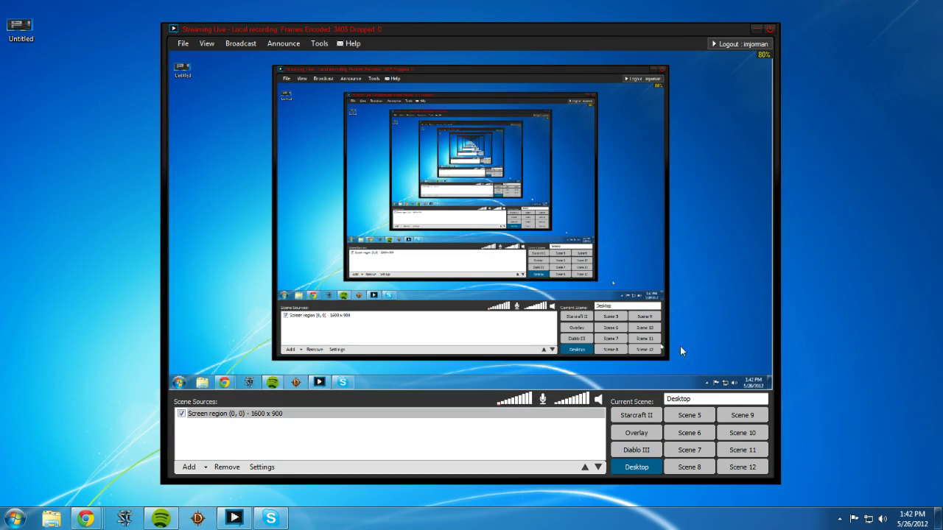
{"action": "left_click_drag", "start_coordinate": [421, 29], "coordinate": [385, 21]}
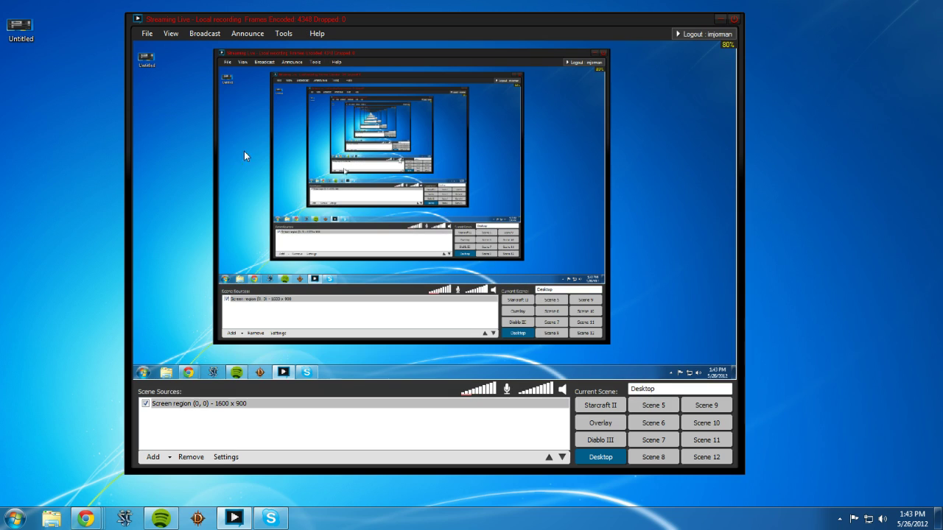
Set View > Scale viewport to 70%, then reopen and close the View menu.
{"action": "left_click", "coordinate": [175, 34]}
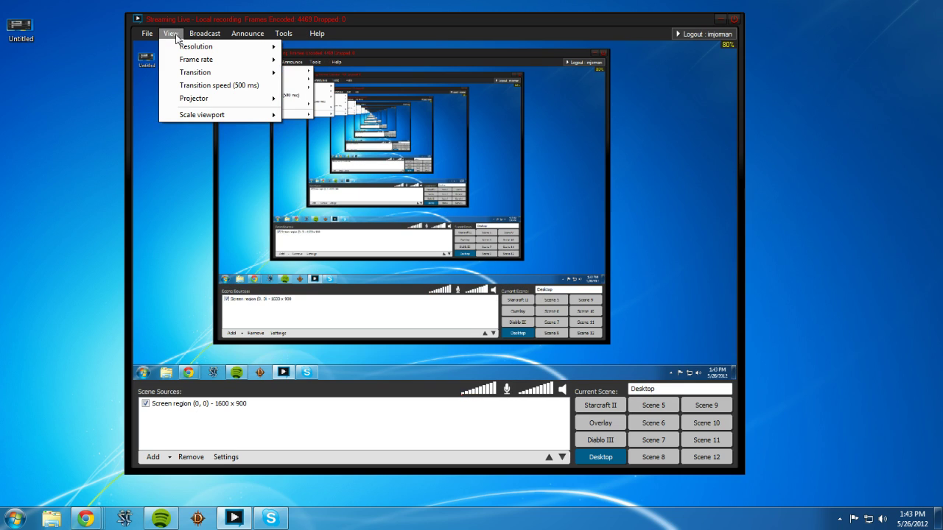
{"action": "mouse_move", "coordinate": [184, 48]}
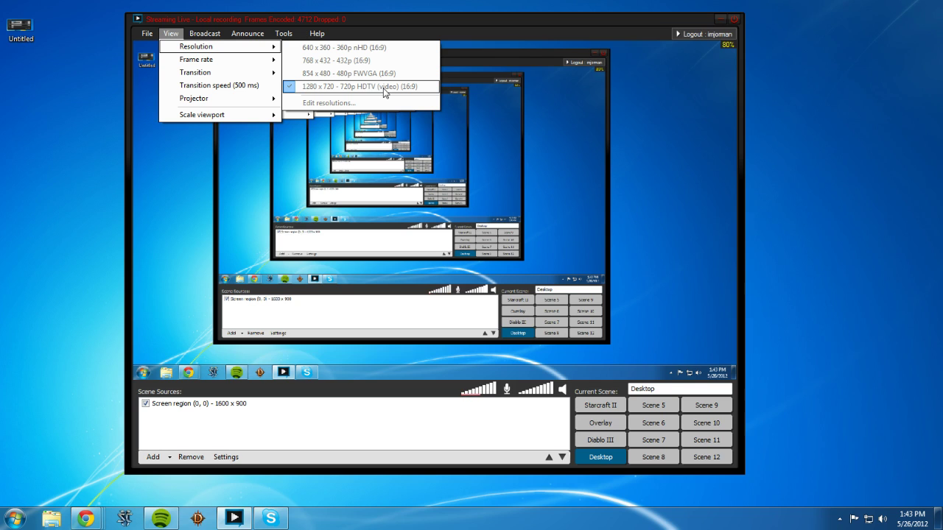
{"action": "mouse_move", "coordinate": [229, 115]}
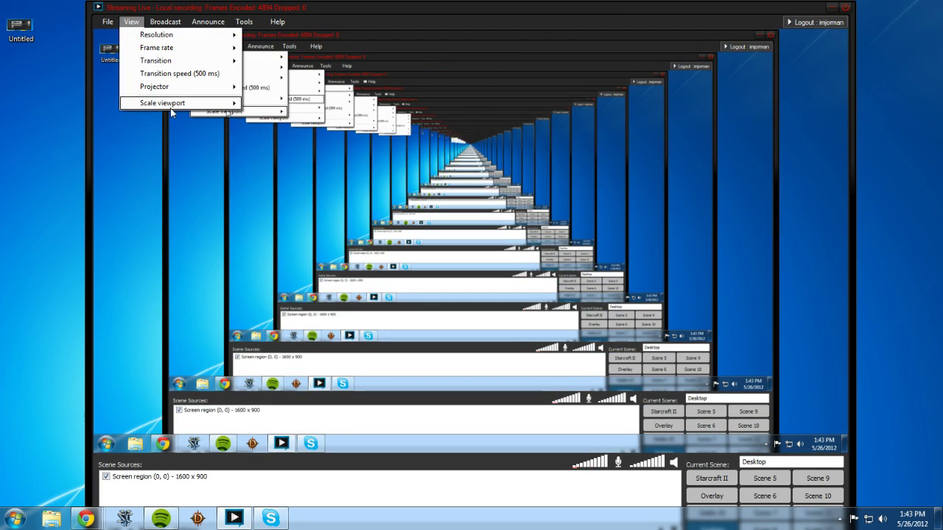
{"action": "mouse_move", "coordinate": [225, 104]}
{"action": "left_click", "coordinate": [269, 143]}
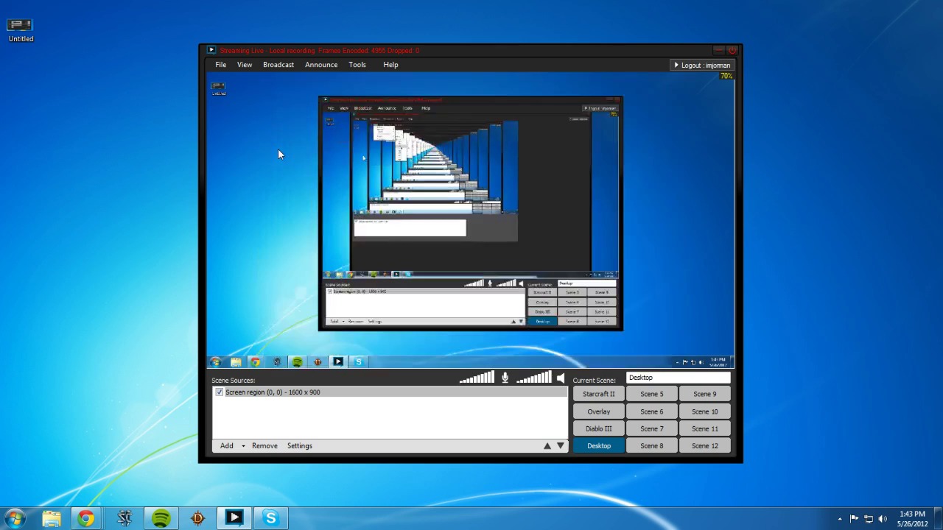
{"action": "left_click", "coordinate": [248, 66]}
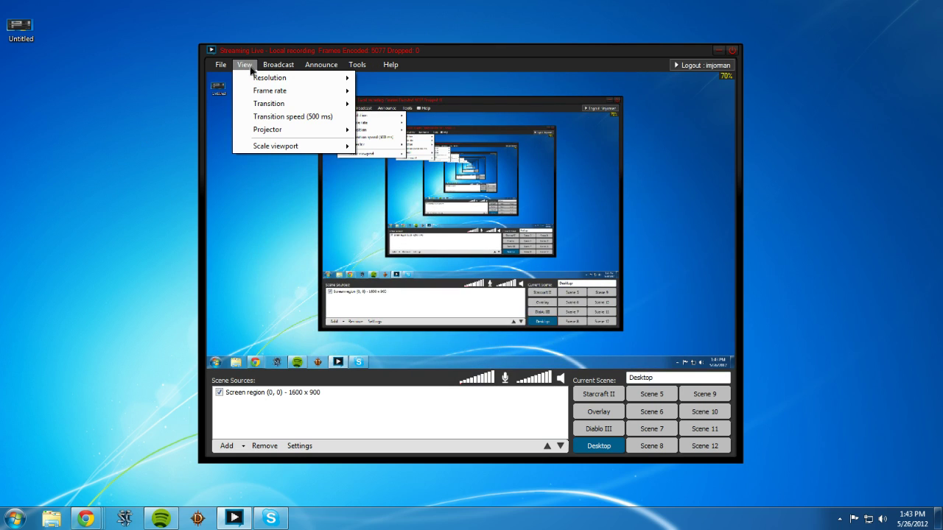
{"action": "left_click", "coordinate": [250, 66]}
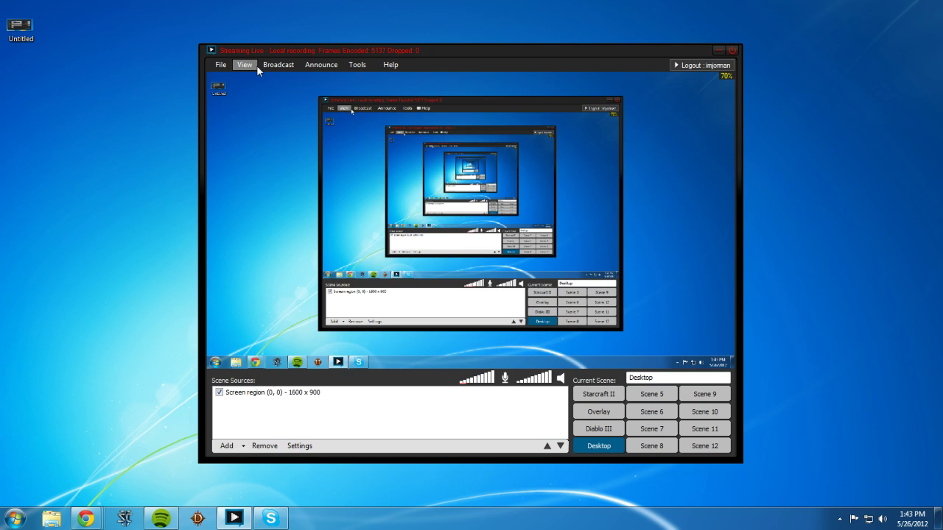
Open the View menu and display its Resolution, Frame rate and Transition submenus.
{"action": "left_click", "coordinate": [256, 67]}
{"action": "mouse_move", "coordinate": [277, 81]}
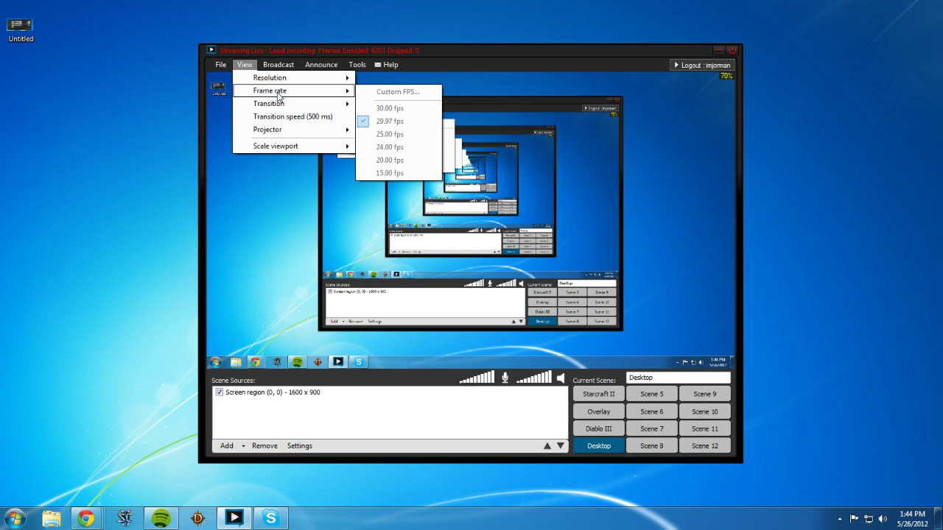
{"action": "mouse_move", "coordinate": [328, 106]}
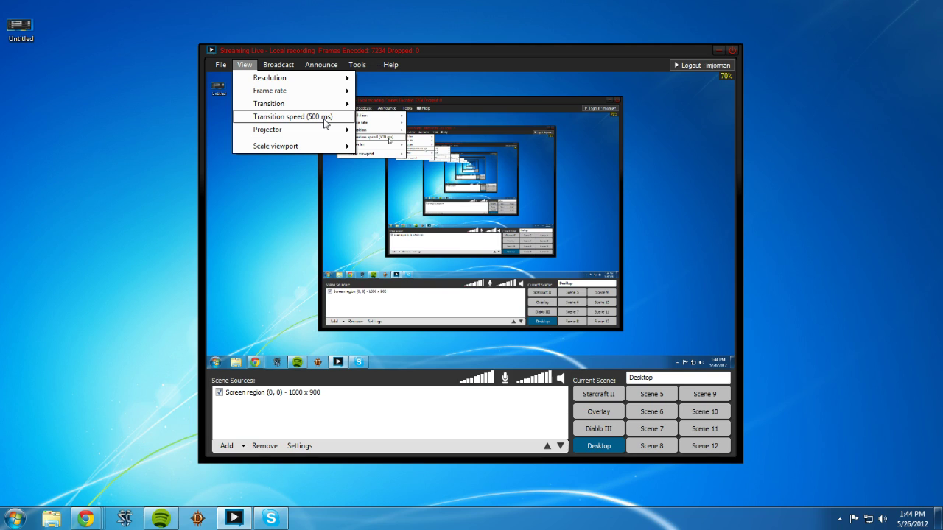
Shrink the preview viewport to 10% scale, then enlarge it to 50%.
{"action": "mouse_move", "coordinate": [298, 132]}
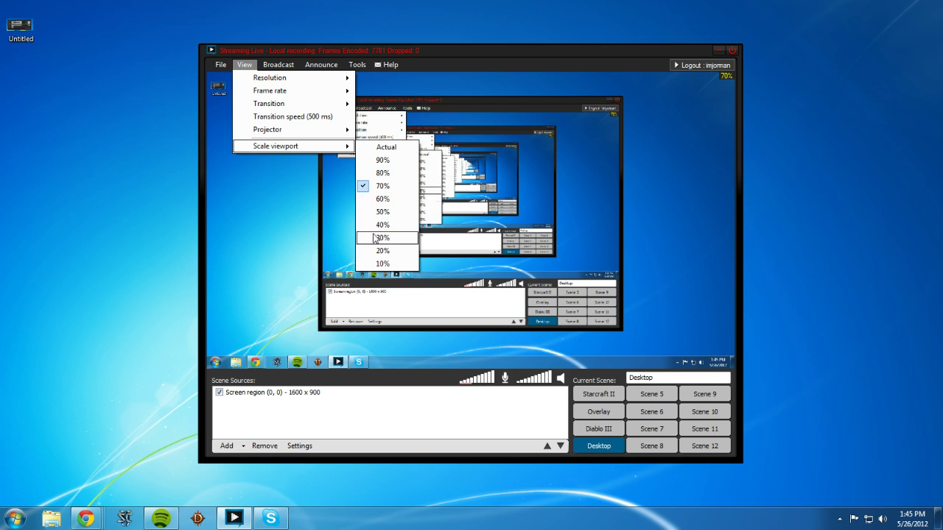
{"action": "left_click", "coordinate": [383, 265]}
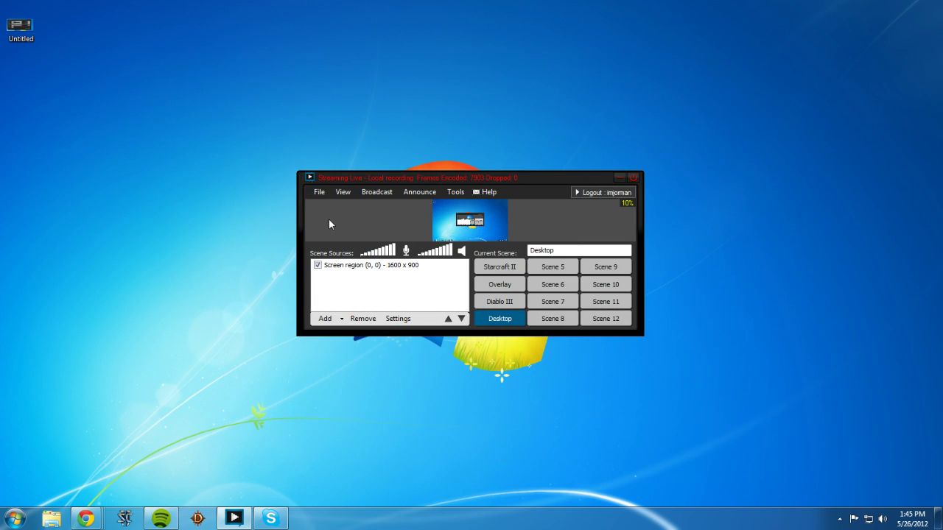
{"action": "left_click", "coordinate": [342, 192]}
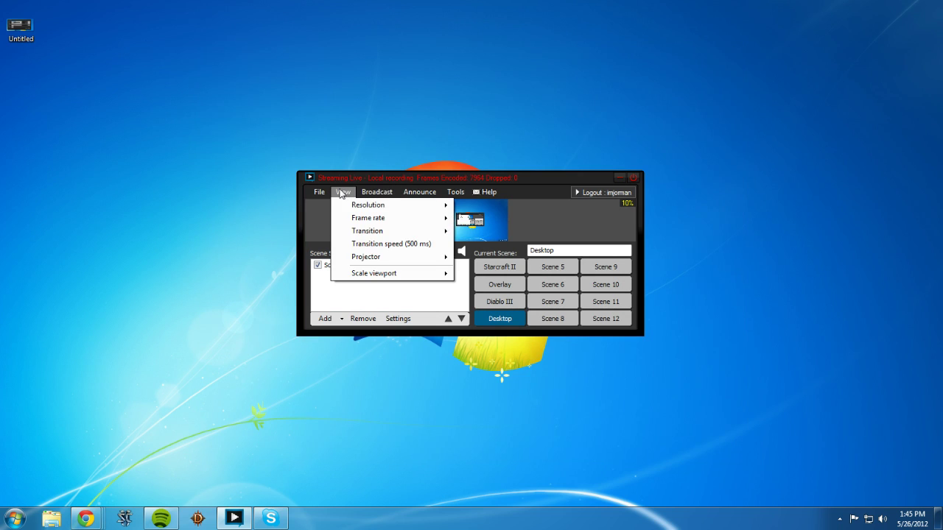
{"action": "mouse_move", "coordinate": [433, 281]}
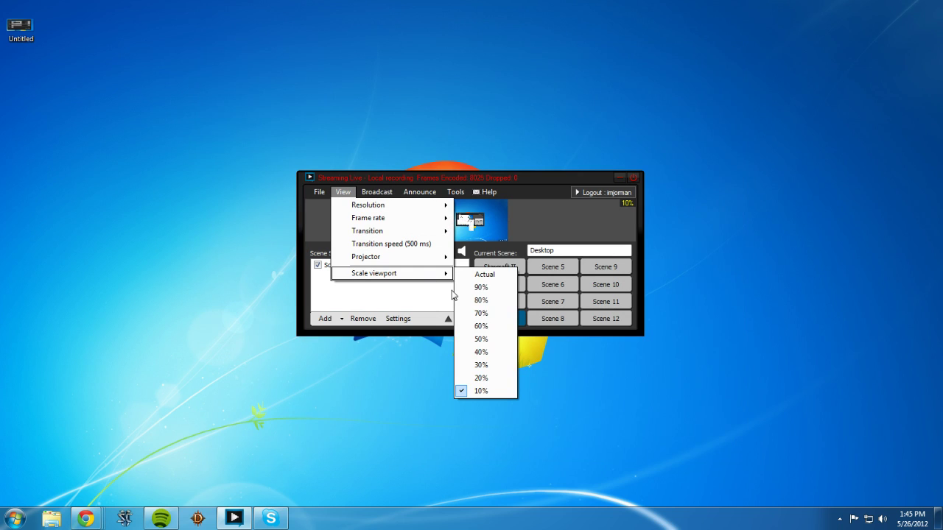
{"action": "left_click", "coordinate": [478, 338]}
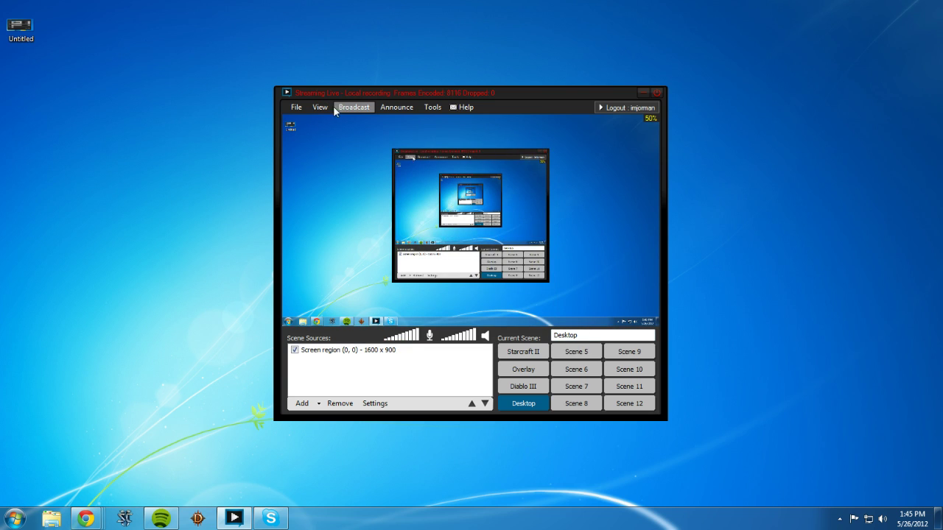
Scale the preview viewport up to 70%, then open the Broadcast menu.
{"action": "left_click", "coordinate": [353, 108]}
{"action": "mouse_move", "coordinate": [320, 106]}
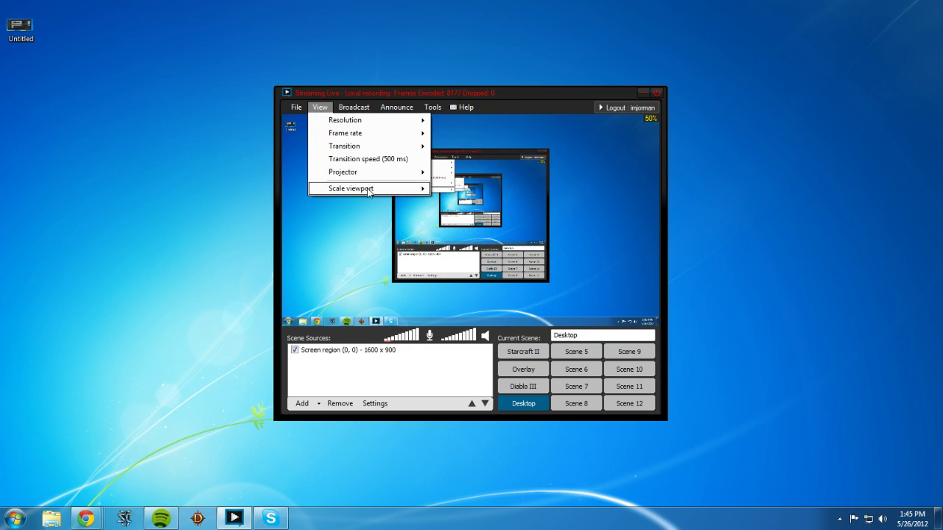
{"action": "mouse_move", "coordinate": [369, 190]}
{"action": "left_click", "coordinate": [476, 231]}
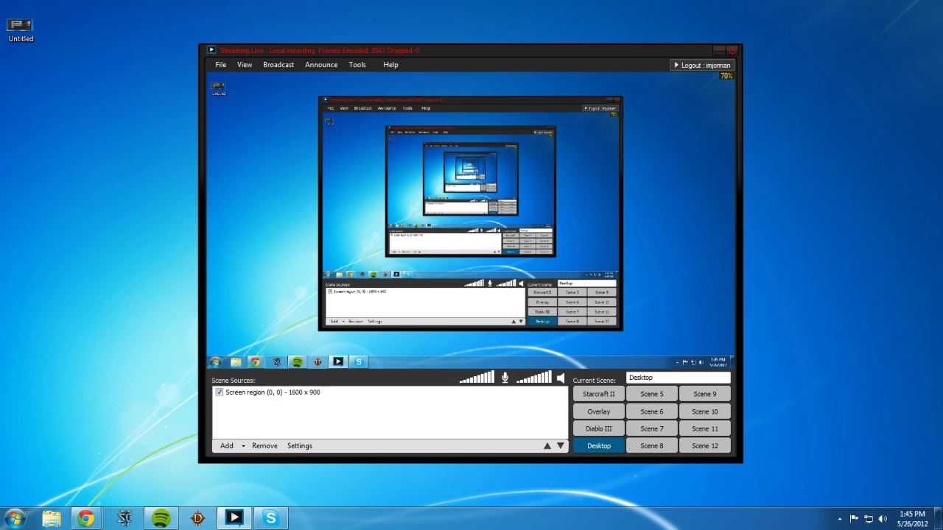
{"action": "left_click", "coordinate": [284, 65]}
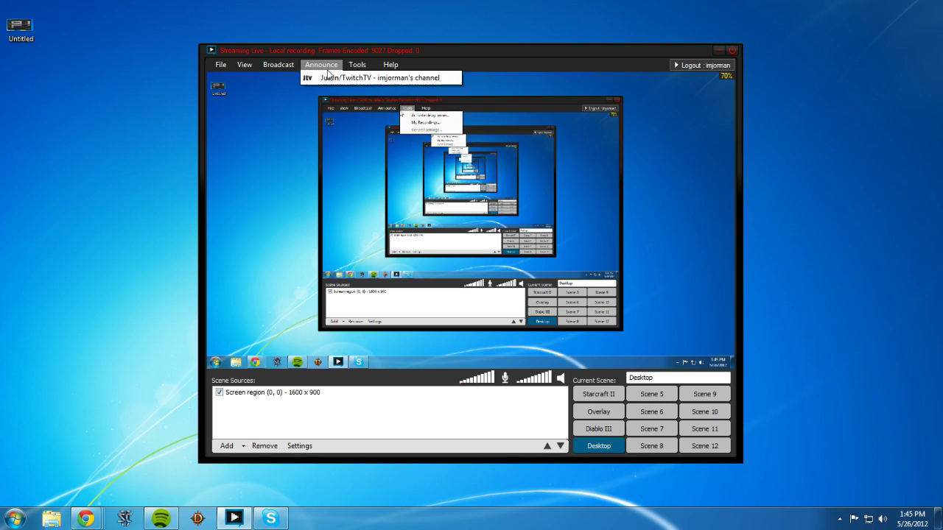
Try opening Local recording settings and dismiss the can't-edit-while-streaming warning.
{"action": "left_click", "coordinate": [307, 93]}
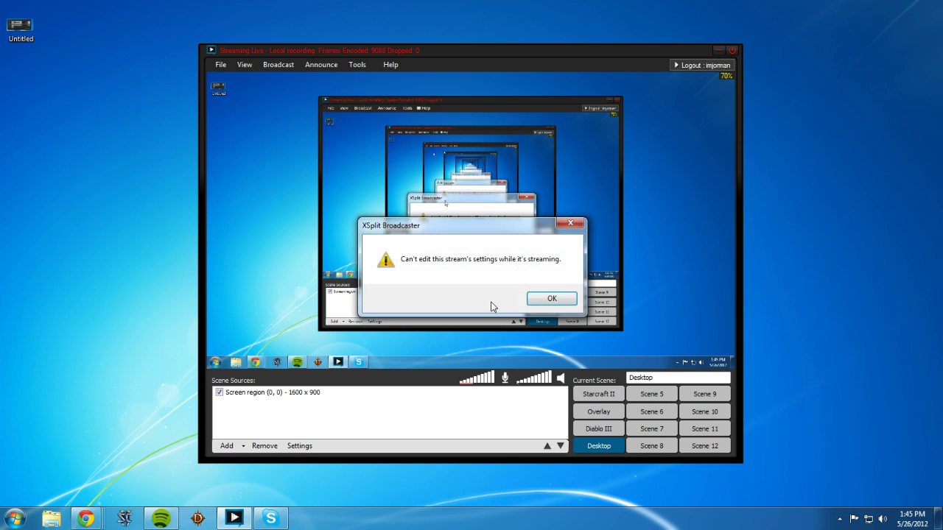
{"action": "left_click", "coordinate": [550, 299]}
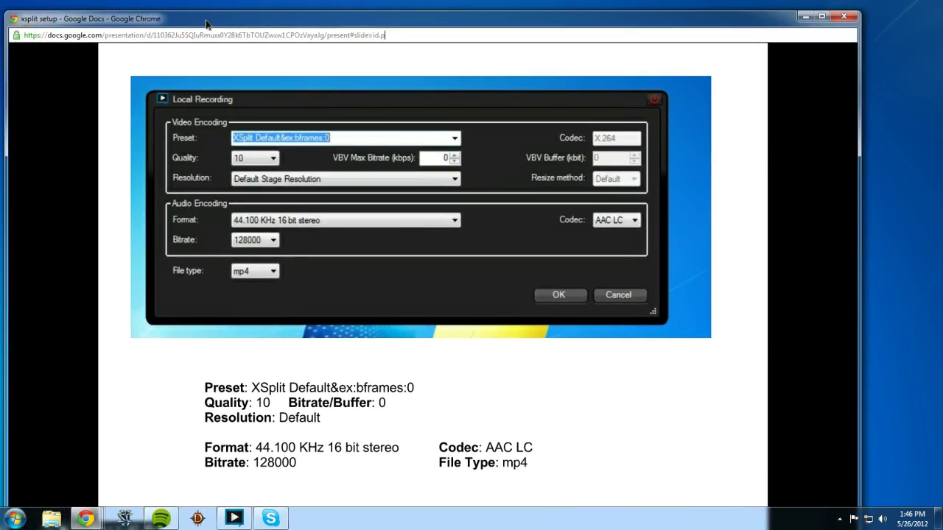
Maximize the Chrome slideshow of Local Recording settings and dismiss the performance notice.
{"action": "left_click_drag", "start_coordinate": [206, 24], "coordinate": [221, 27]}
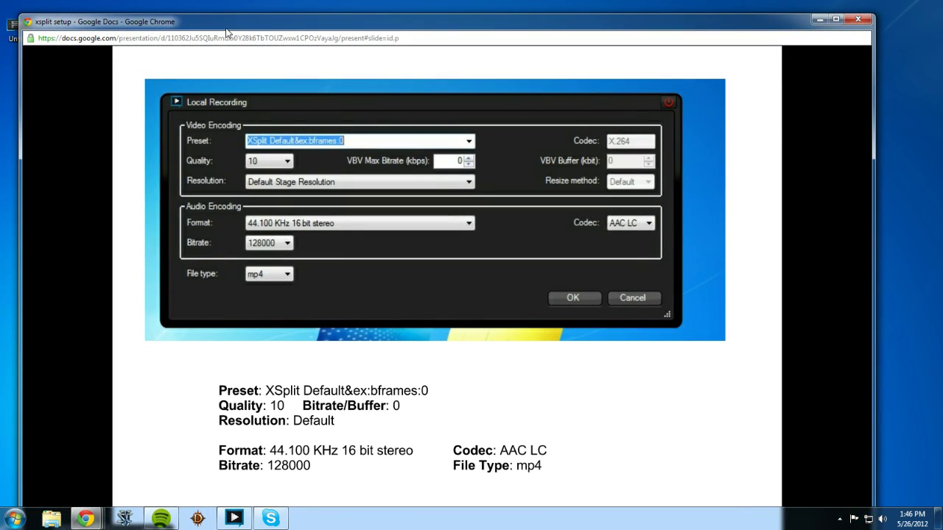
{"action": "left_click", "coordinate": [837, 20]}
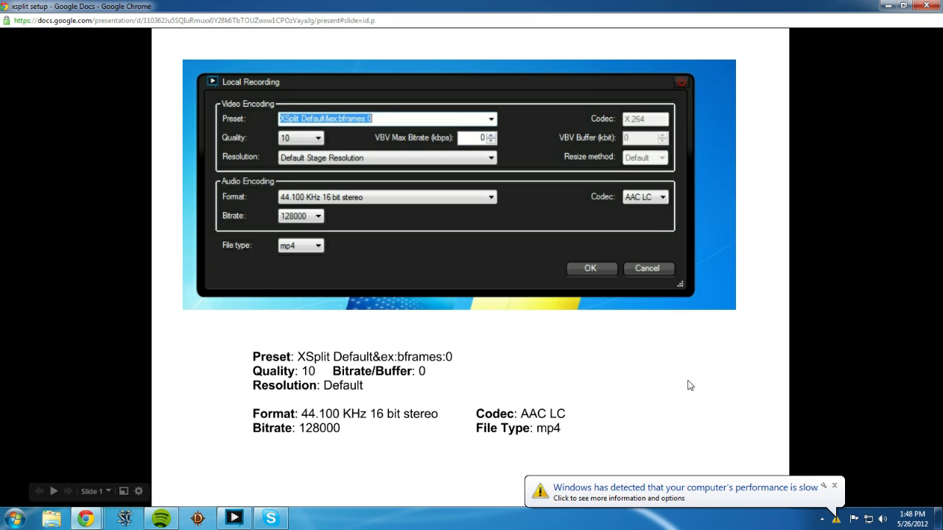
{"action": "left_click", "coordinate": [835, 486]}
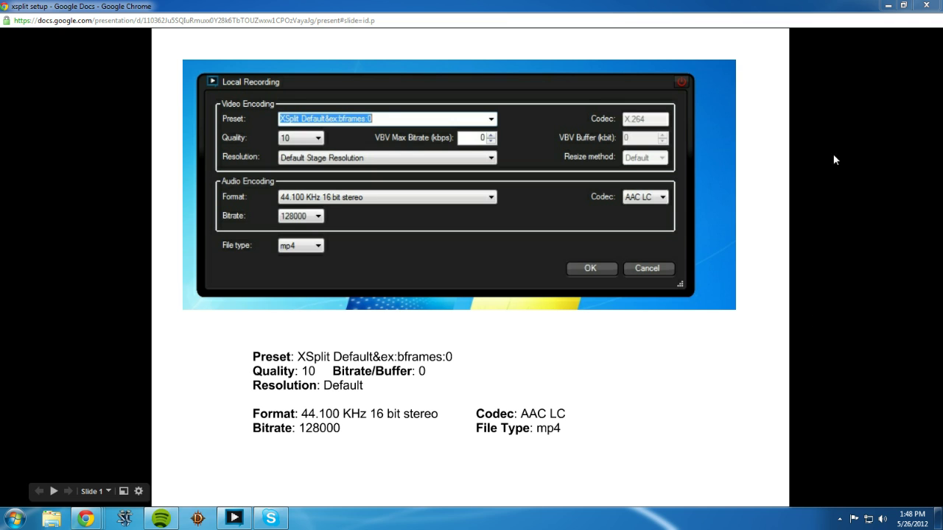
Minimize the slideshow, restore it full screen, then minimize it again to reveal XSplit.
{"action": "left_click", "coordinate": [924, 6]}
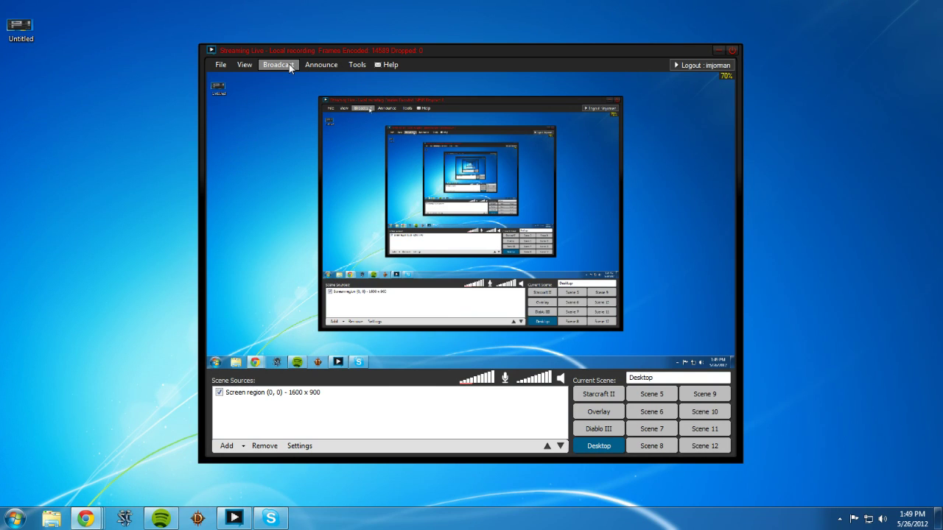
{"action": "left_click", "coordinate": [666, 85]}
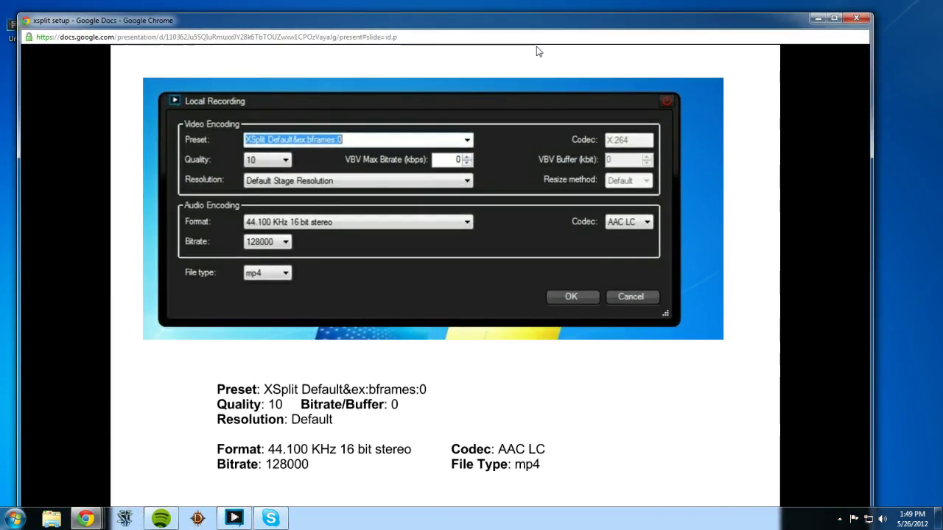
{"action": "left_click", "coordinate": [835, 18]}
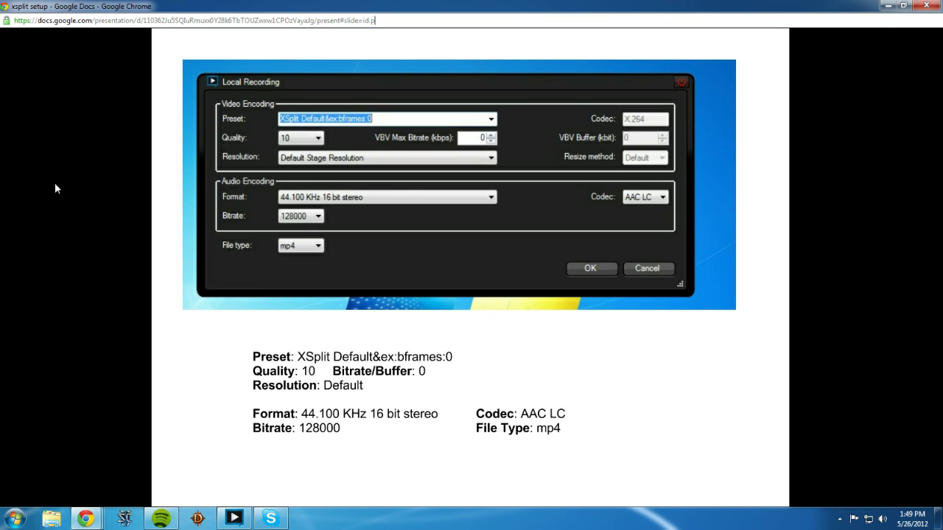
{"action": "left_click", "coordinate": [883, 7]}
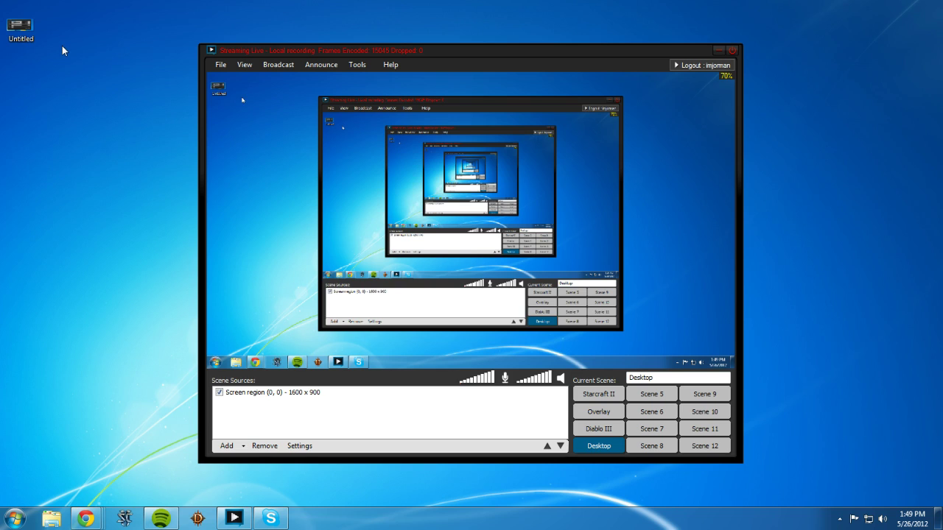
Open and close the Announce menu, then open the Tools menu.
{"action": "left_click", "coordinate": [319, 67]}
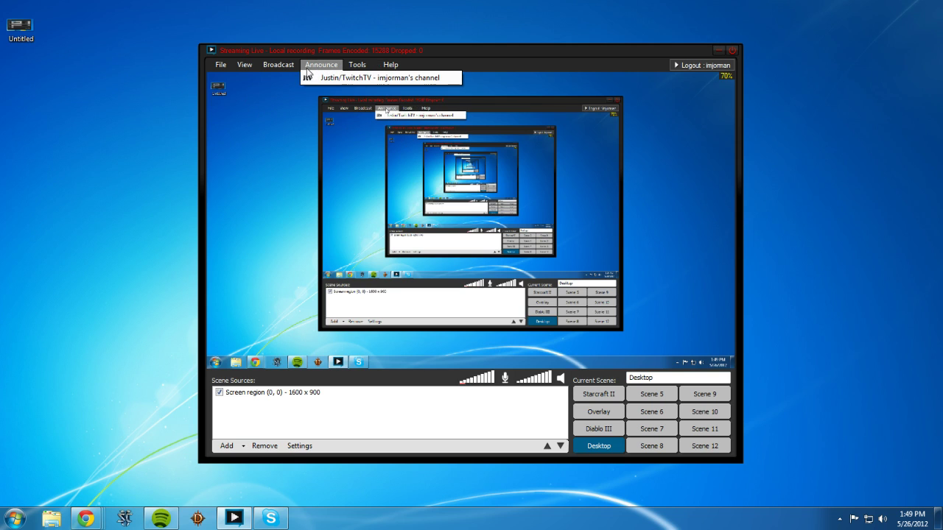
{"action": "left_click", "coordinate": [319, 65]}
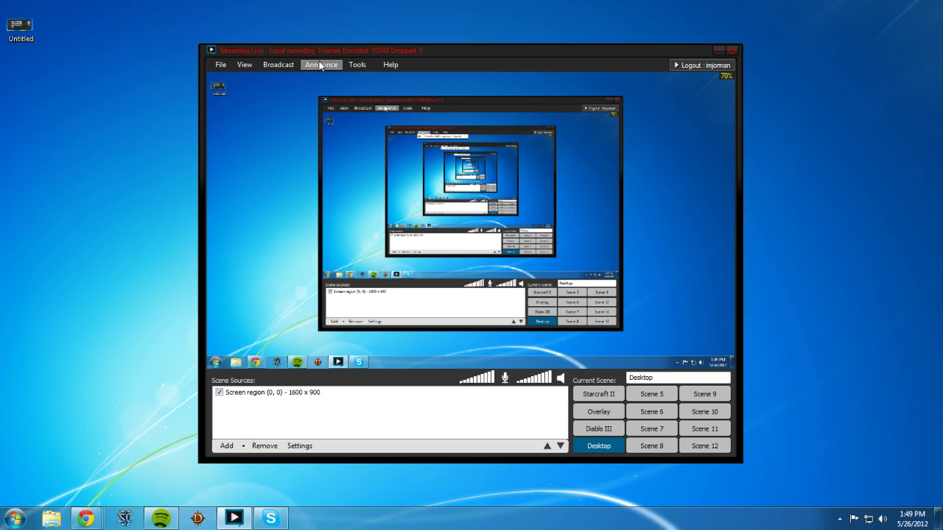
{"action": "left_click", "coordinate": [357, 65]}
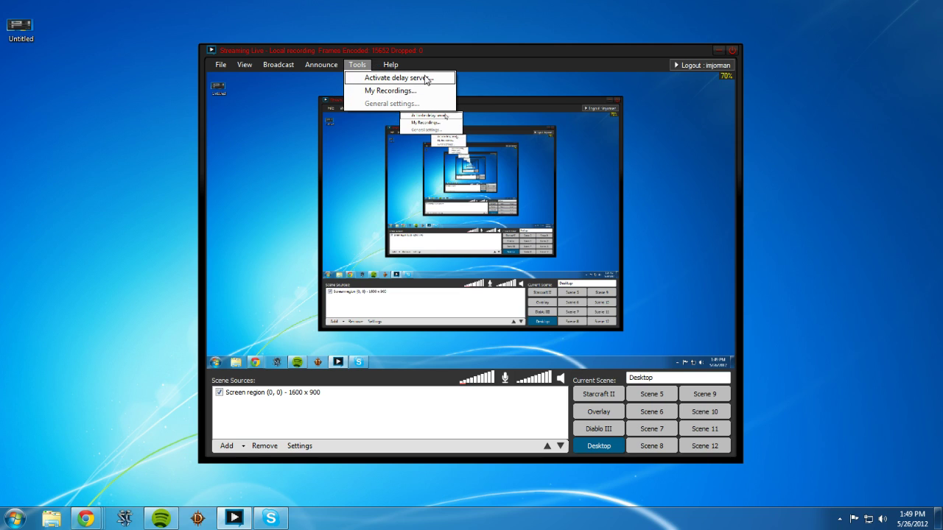
Open Tools > My Recordings to view the XSplit Recordings folder, close it, and reopen Tools.
{"action": "left_click", "coordinate": [623, 49]}
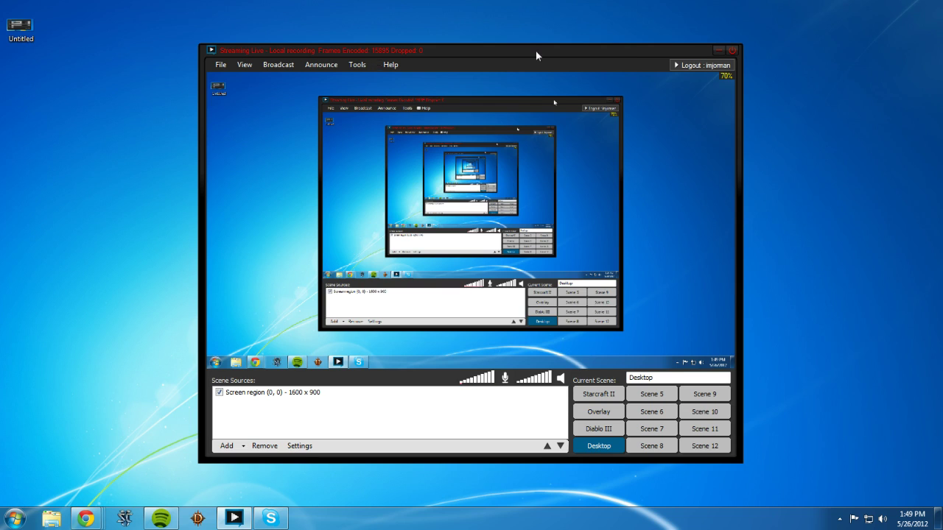
{"action": "left_click", "coordinate": [366, 65]}
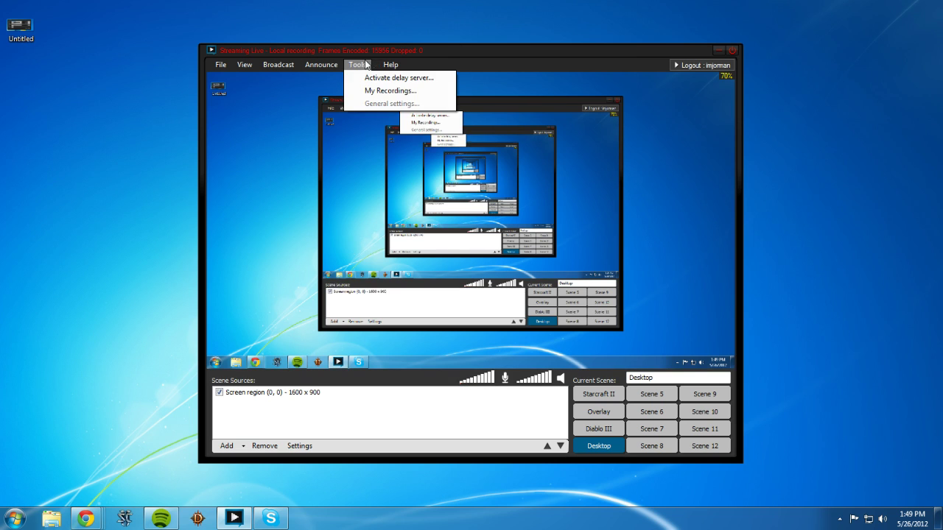
{"action": "left_click", "coordinate": [365, 64]}
{"action": "left_click", "coordinate": [361, 65]}
{"action": "left_click", "coordinate": [371, 91]}
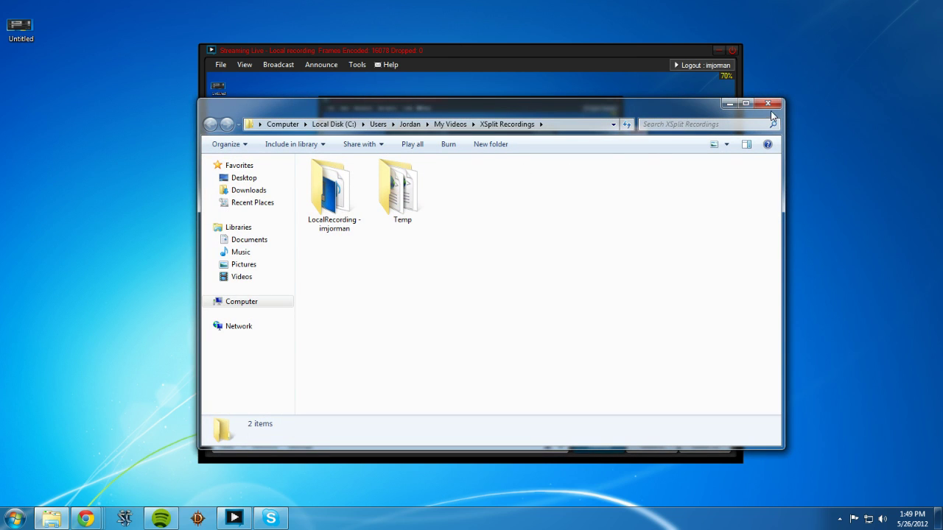
{"action": "left_click", "coordinate": [773, 107]}
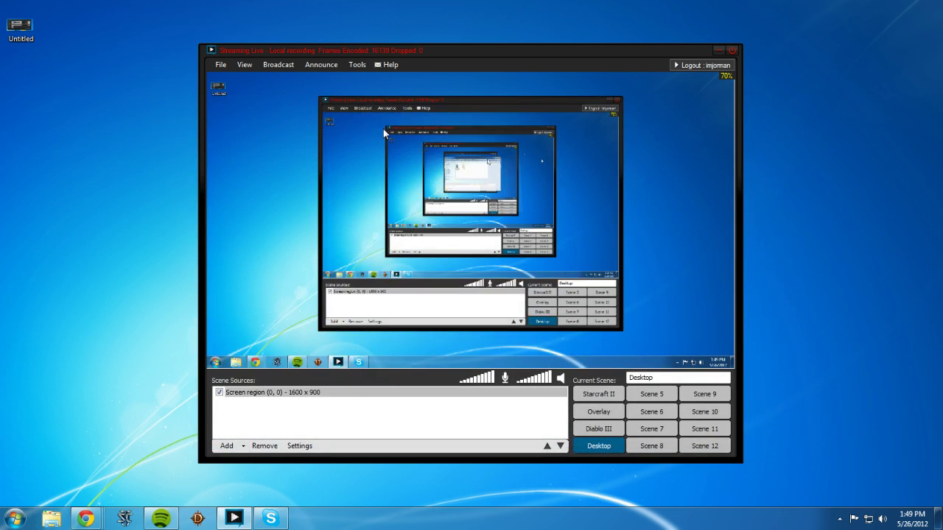
{"action": "left_click", "coordinate": [379, 65]}
{"action": "mouse_move", "coordinate": [357, 65]}
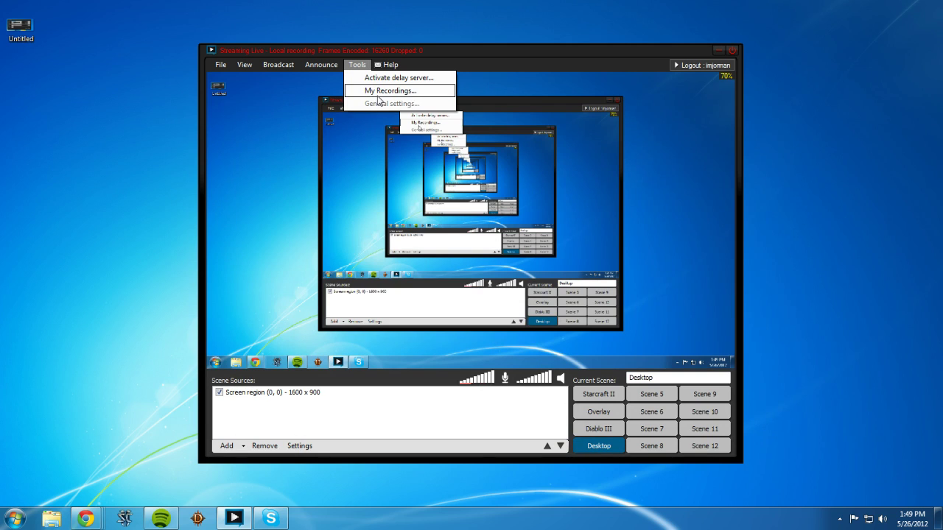
{"action": "left_click", "coordinate": [597, 54]}
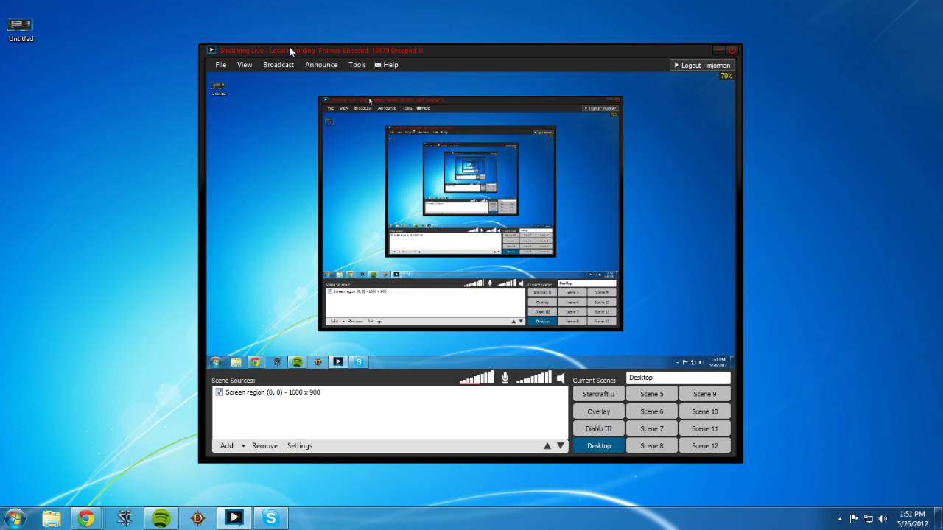
Open the Broadcast menu to confirm Local recording is ticked, close it, then reopen it.
{"action": "left_click", "coordinate": [279, 65]}
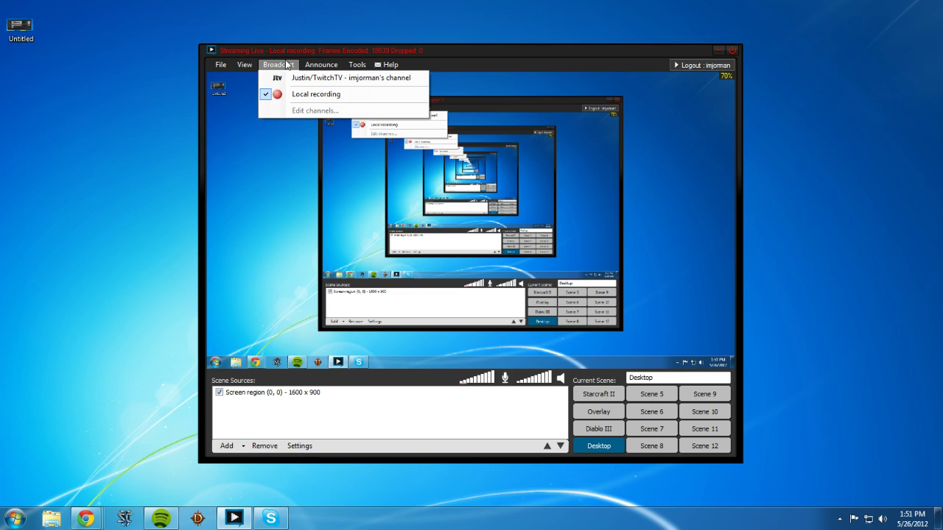
{"action": "mouse_move", "coordinate": [319, 66]}
{"action": "mouse_move", "coordinate": [278, 65]}
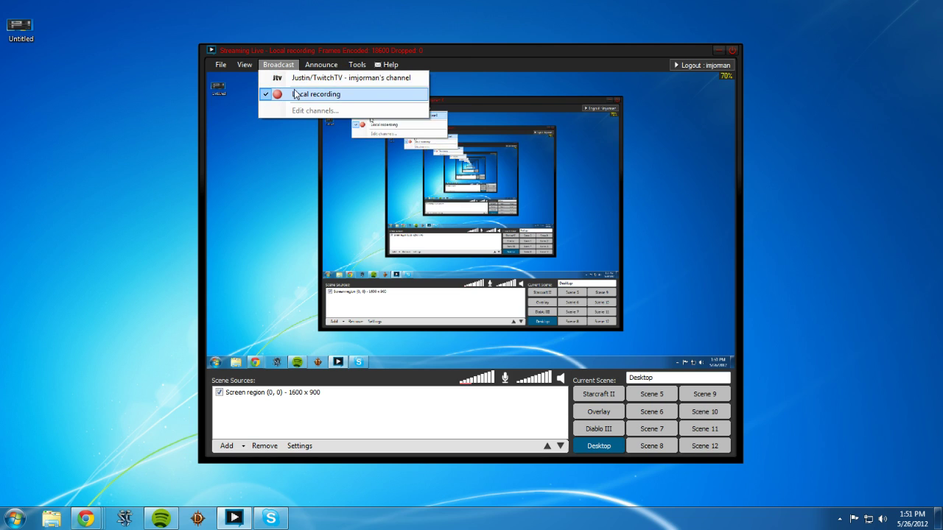
{"action": "left_click", "coordinate": [575, 54]}
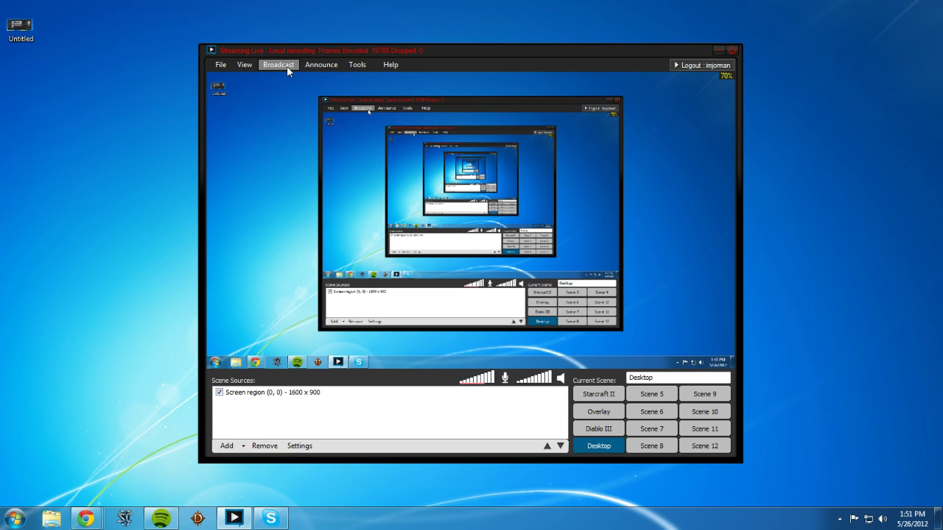
{"action": "left_click", "coordinate": [323, 66]}
{"action": "mouse_move", "coordinate": [278, 65]}
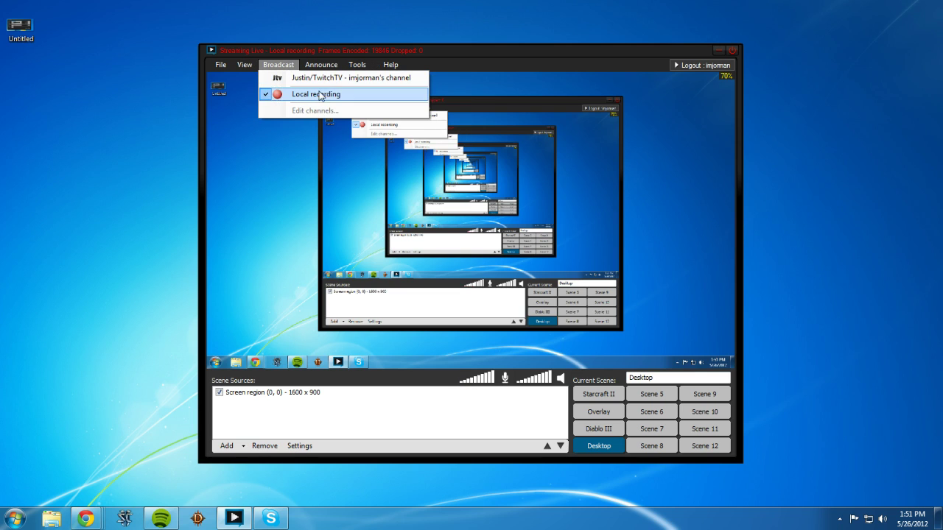